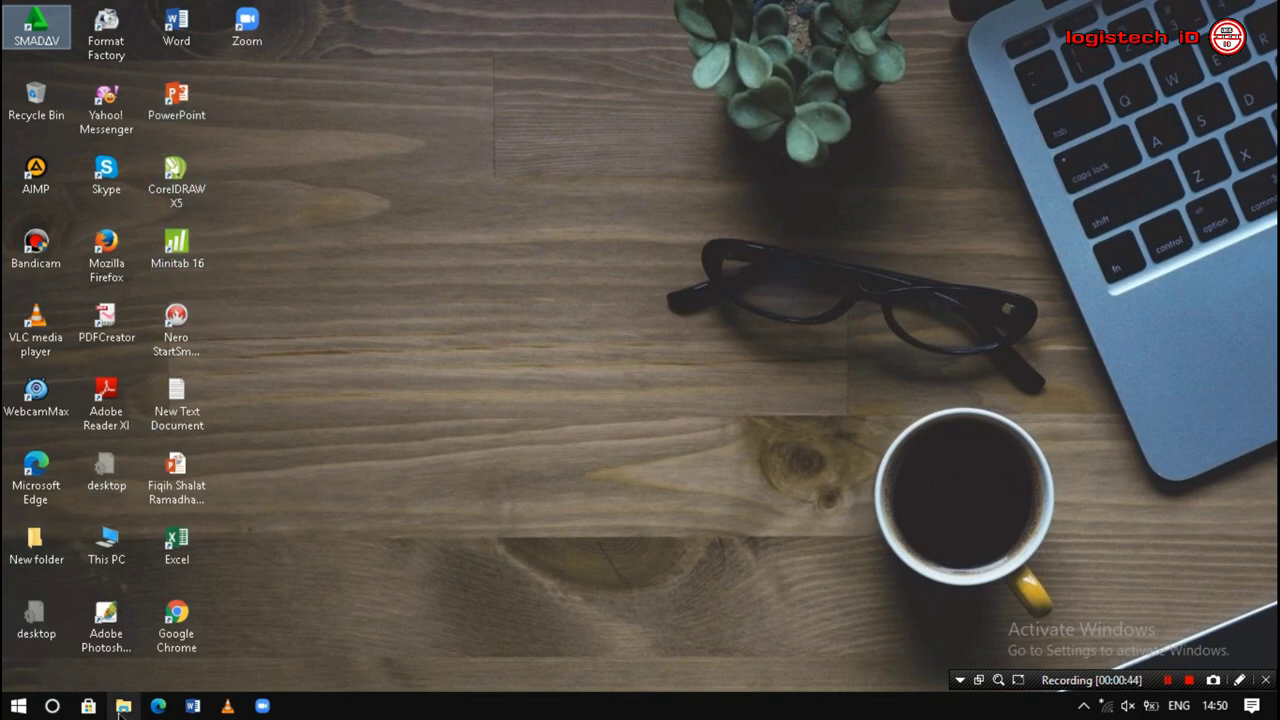
Step: Look over the Quick access and This PC locations in File Explorer, including the drives, and close the window
click(123, 706)
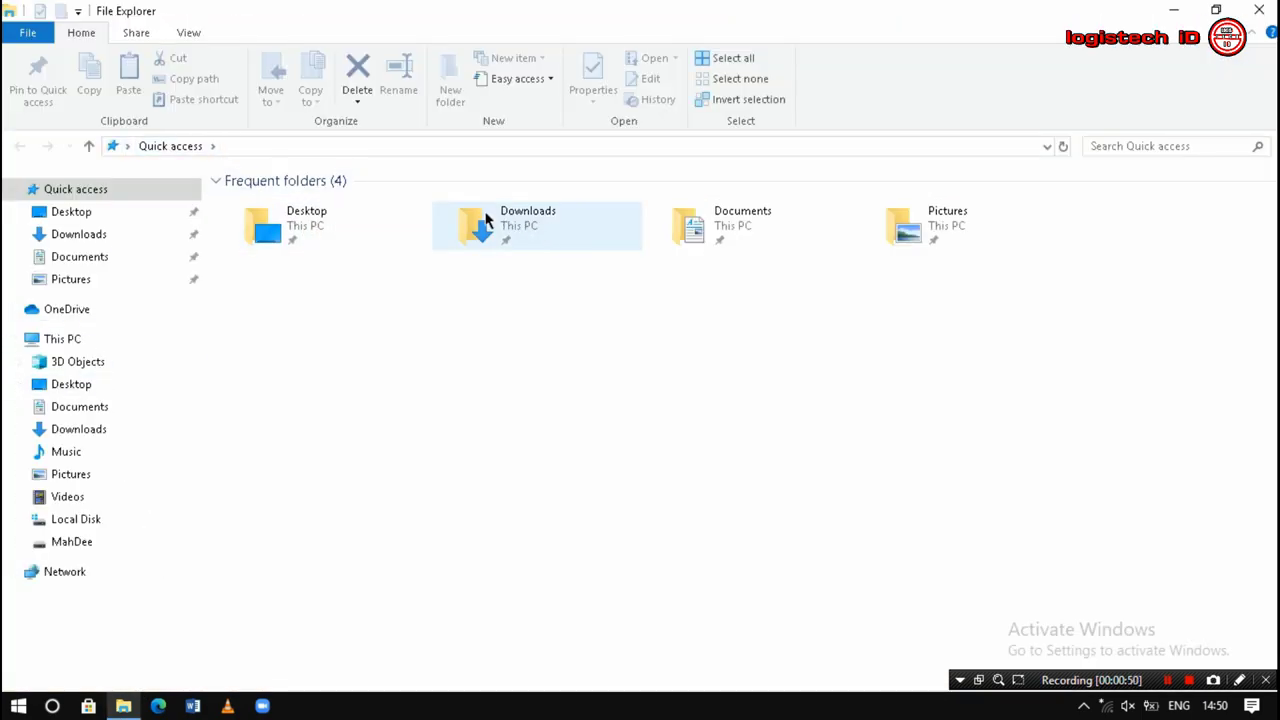
click(74, 344)
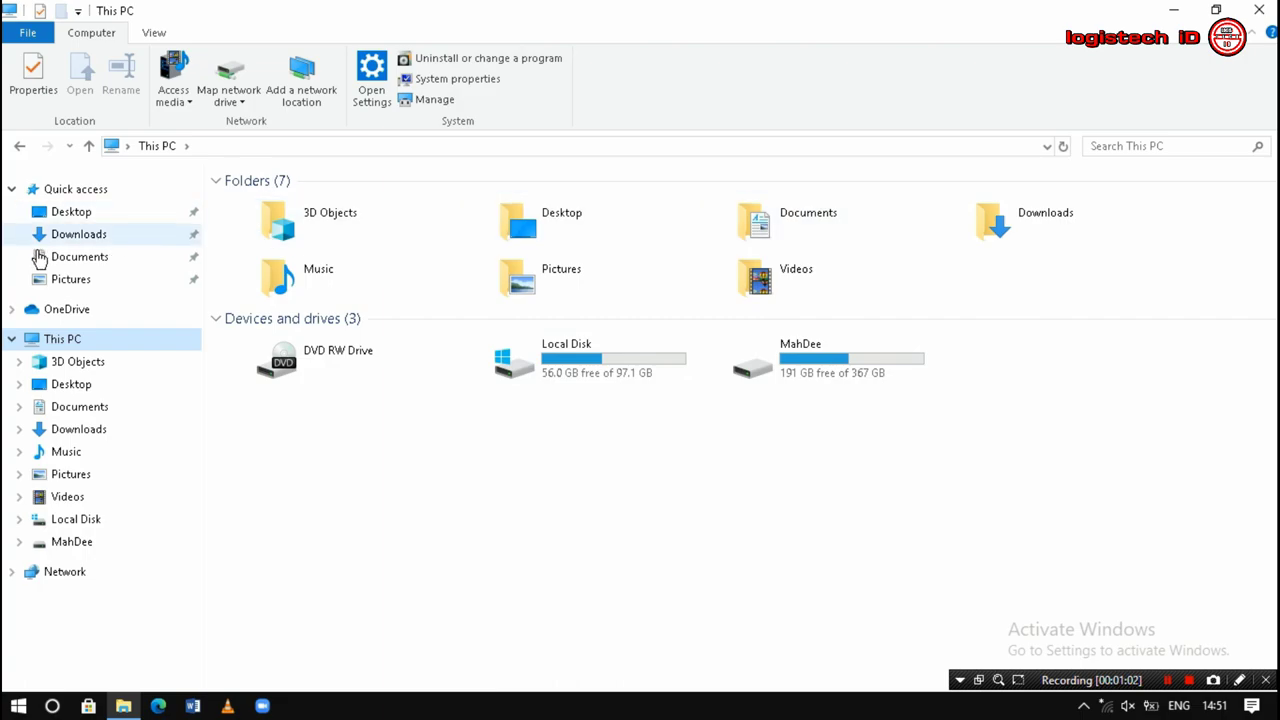
click(70, 196)
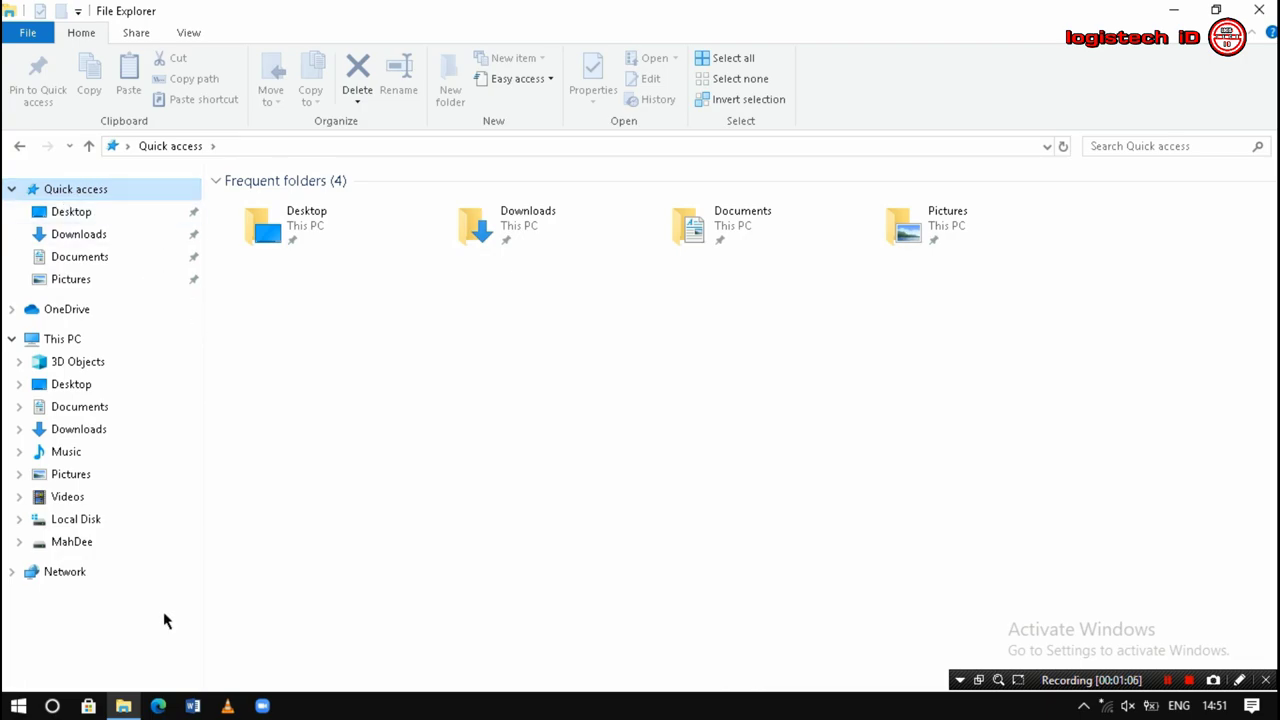
click(5, 707)
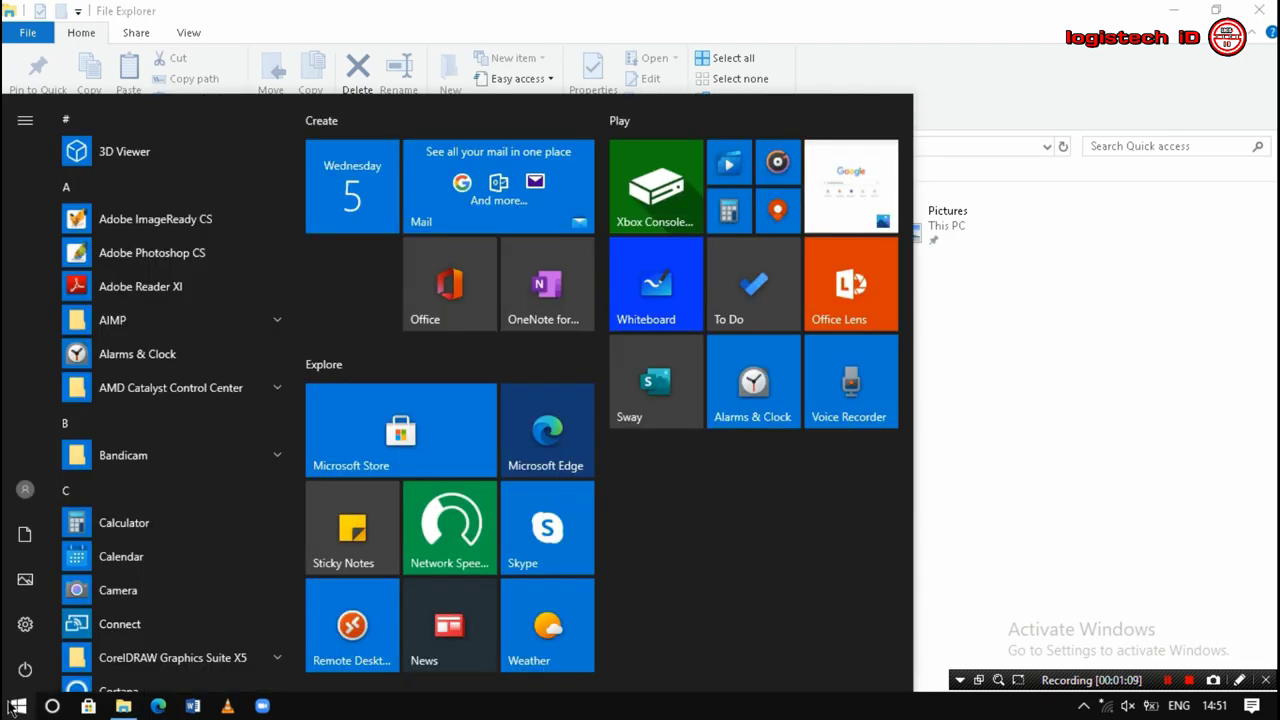
click(8, 707)
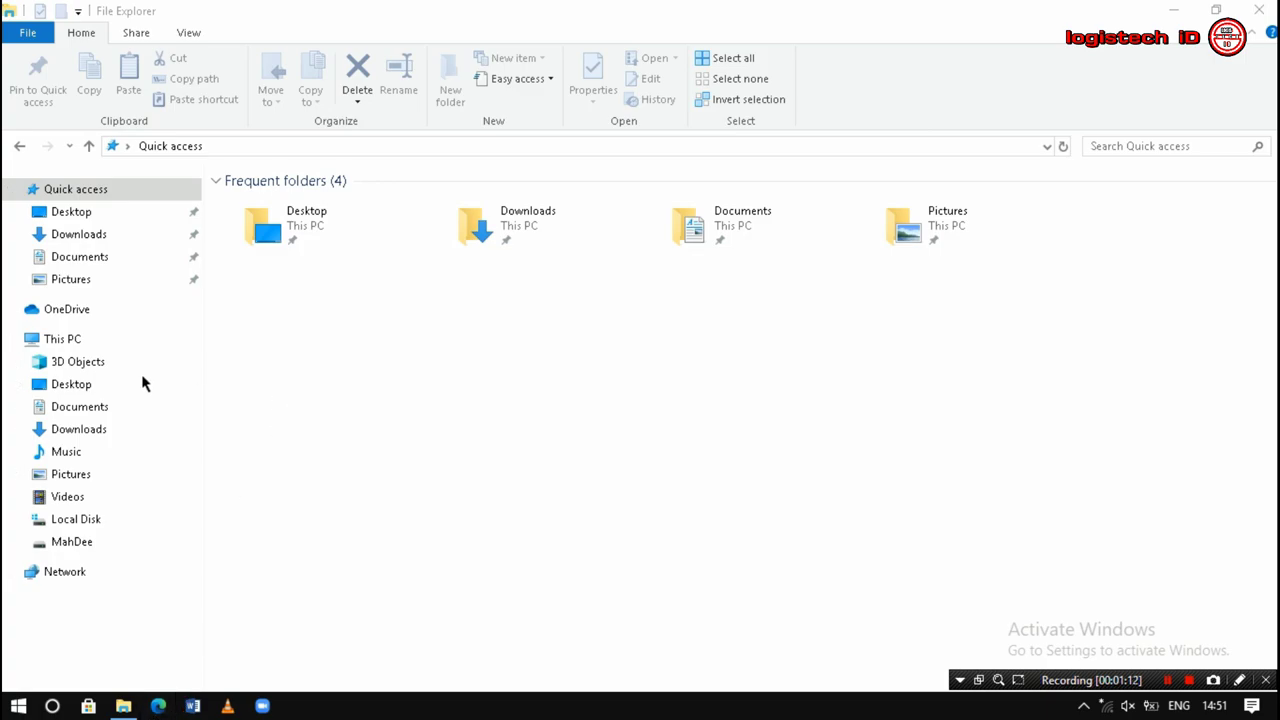
click(89, 340)
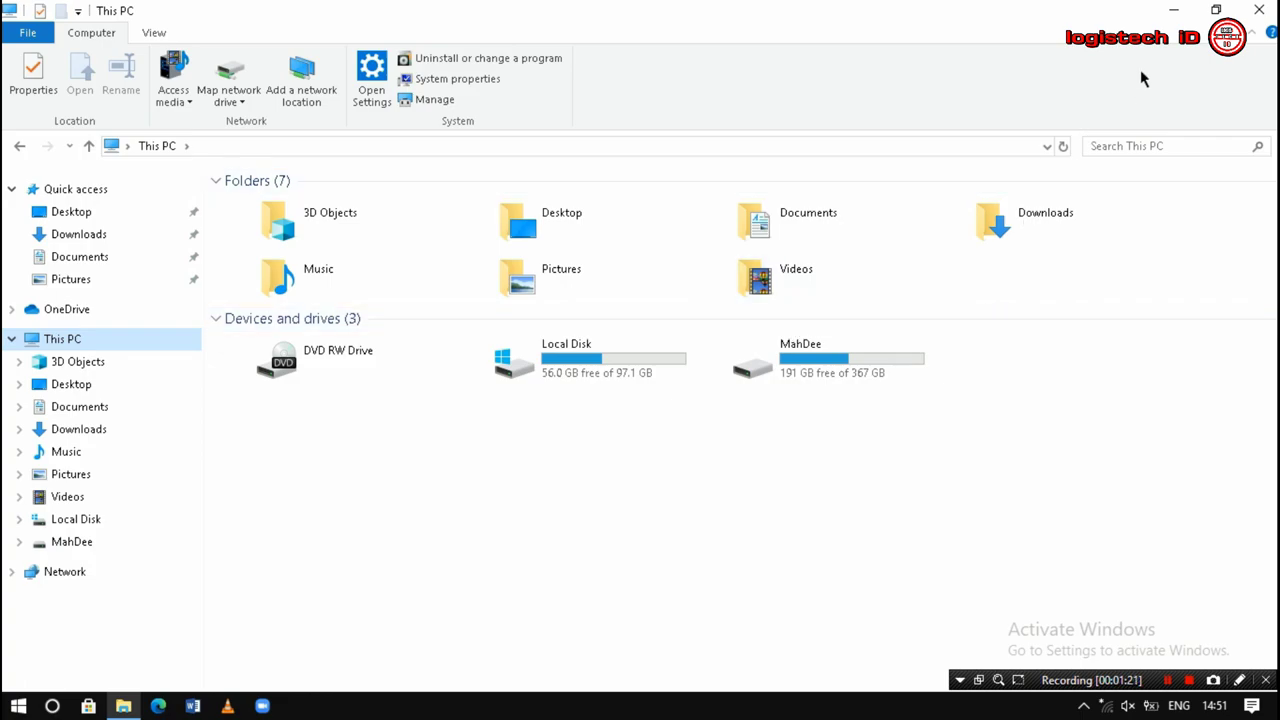
click(1259, 10)
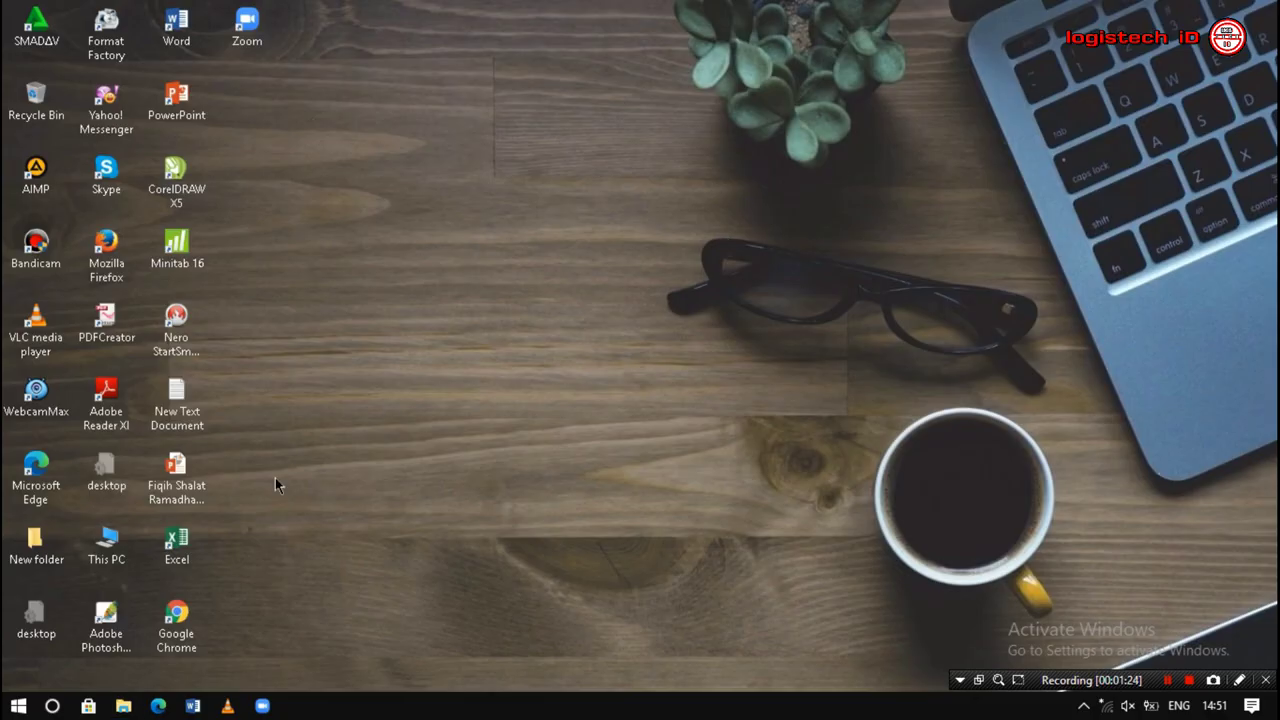
Step: Search Windows for "control", open the Control Panel and show the installed programs that can be uninstalled
click(50, 707)
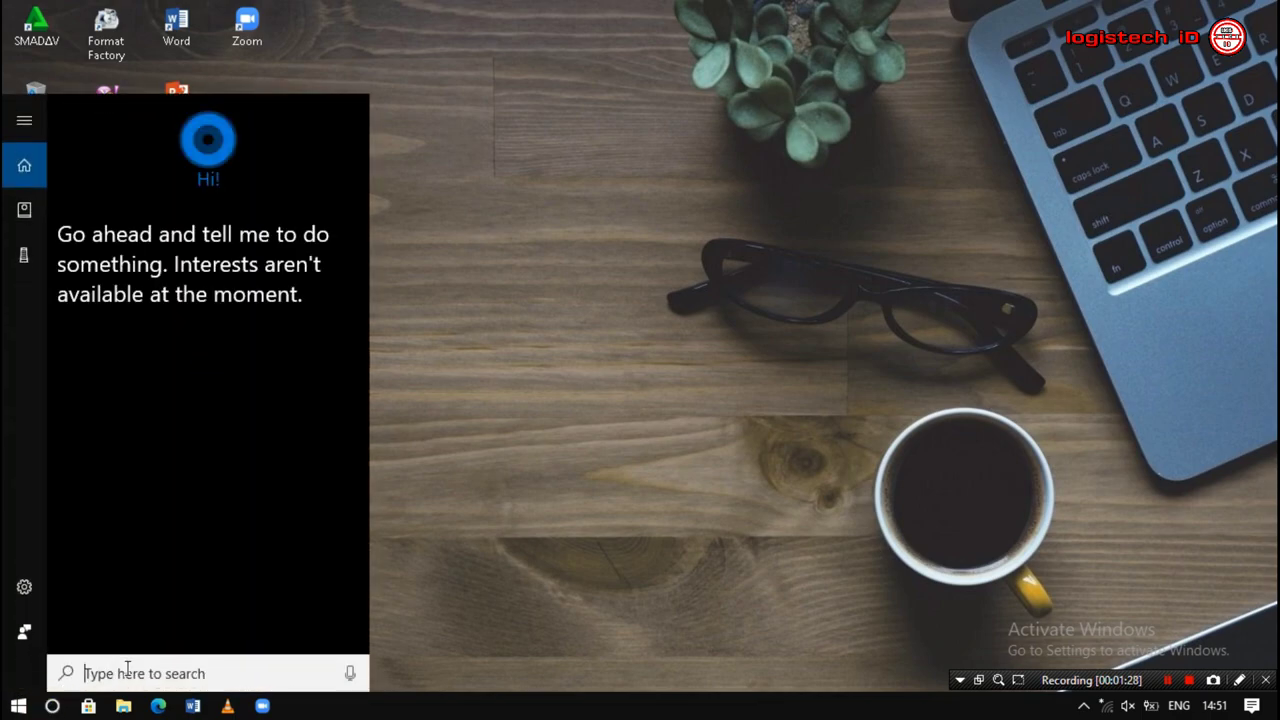
text(contr)
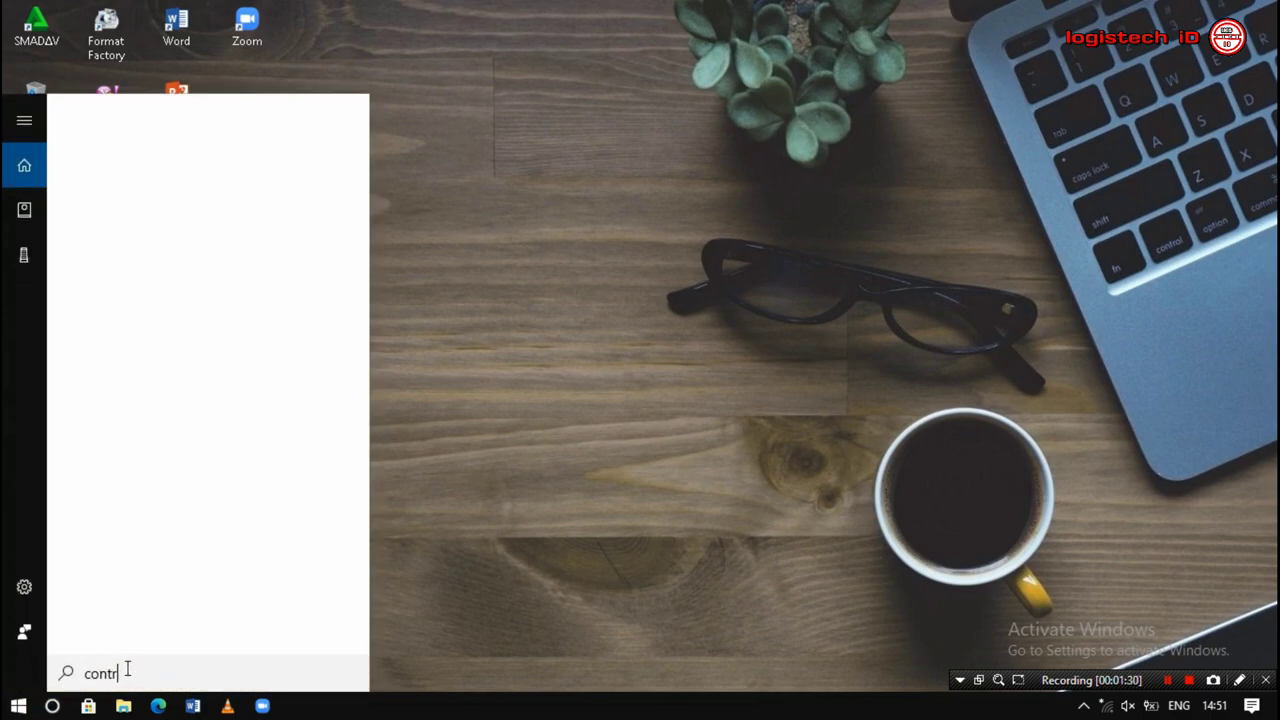
text(ol)
click(249, 202)
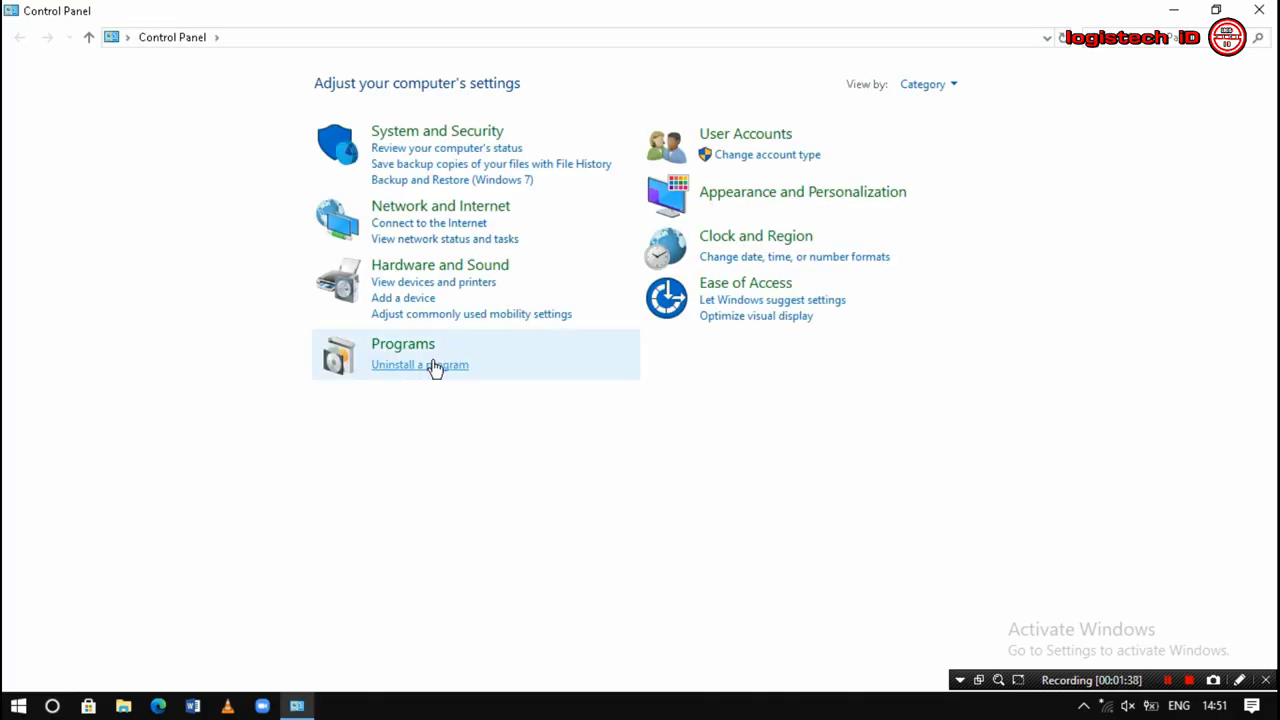
click(433, 366)
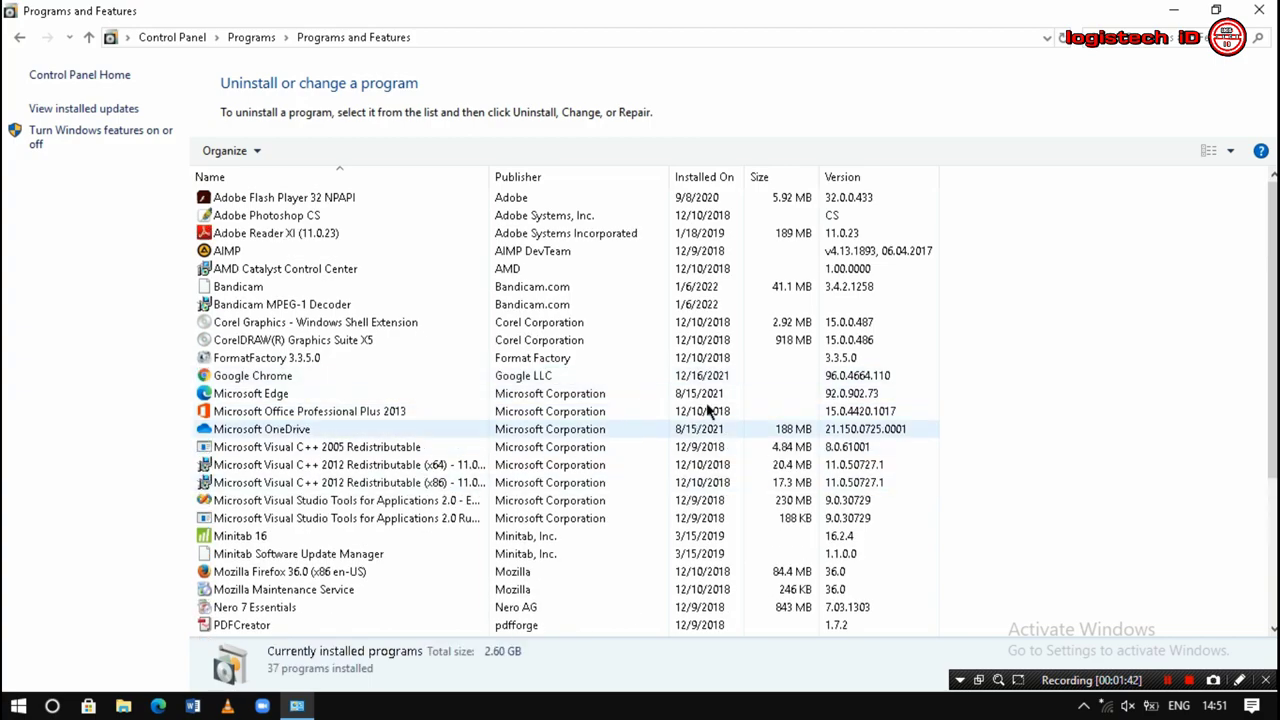
Step: Switch the installed programs from the detailed view to a compact multi-column list and close the window
click(1233, 151)
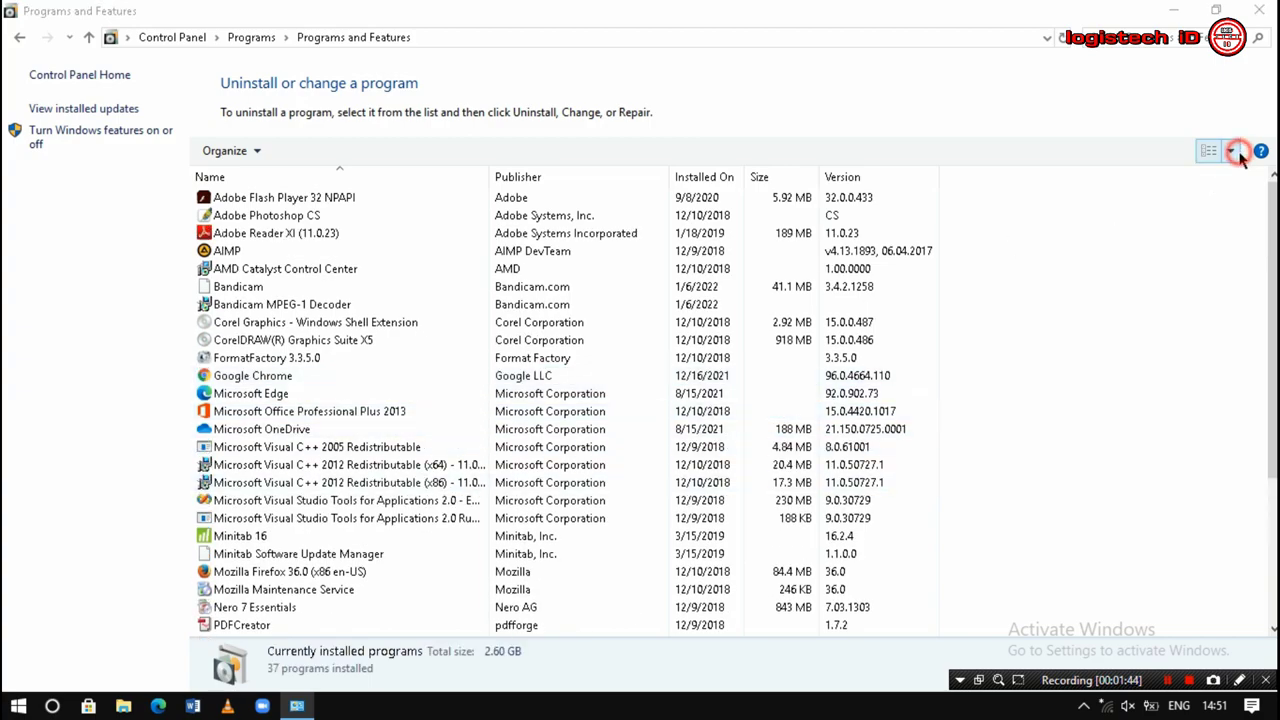
click(1205, 142)
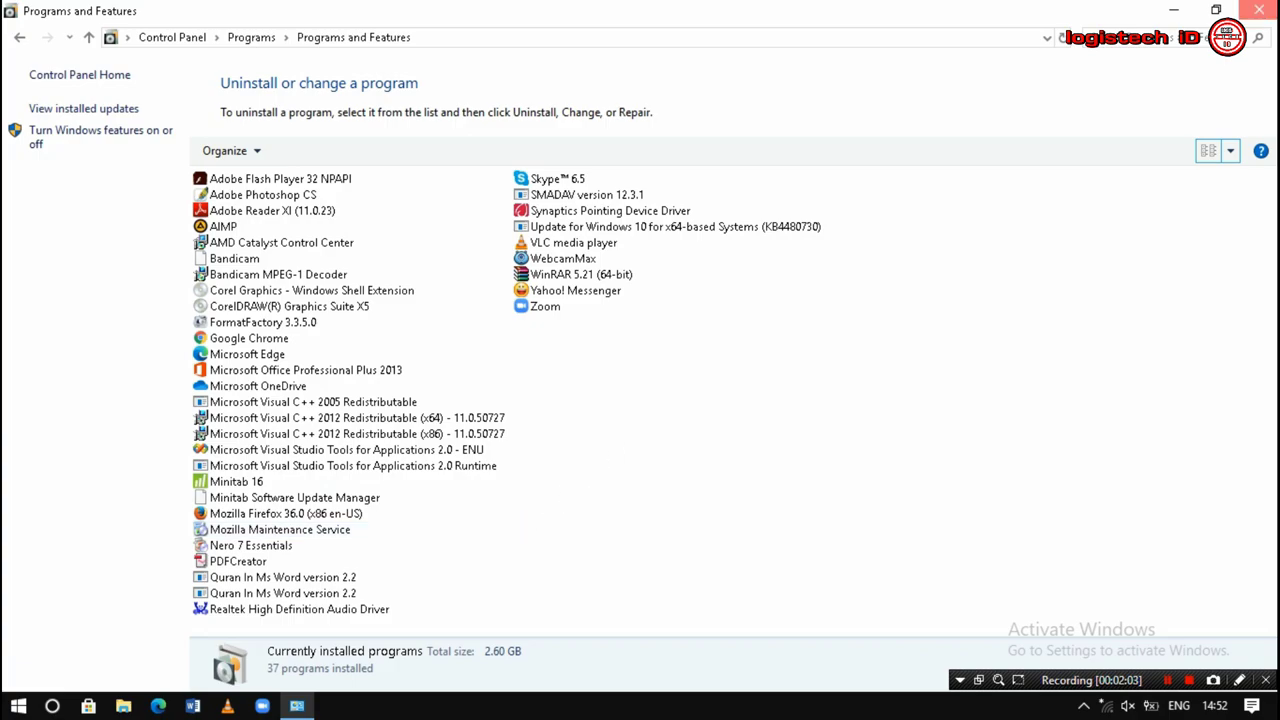
click(1258, 9)
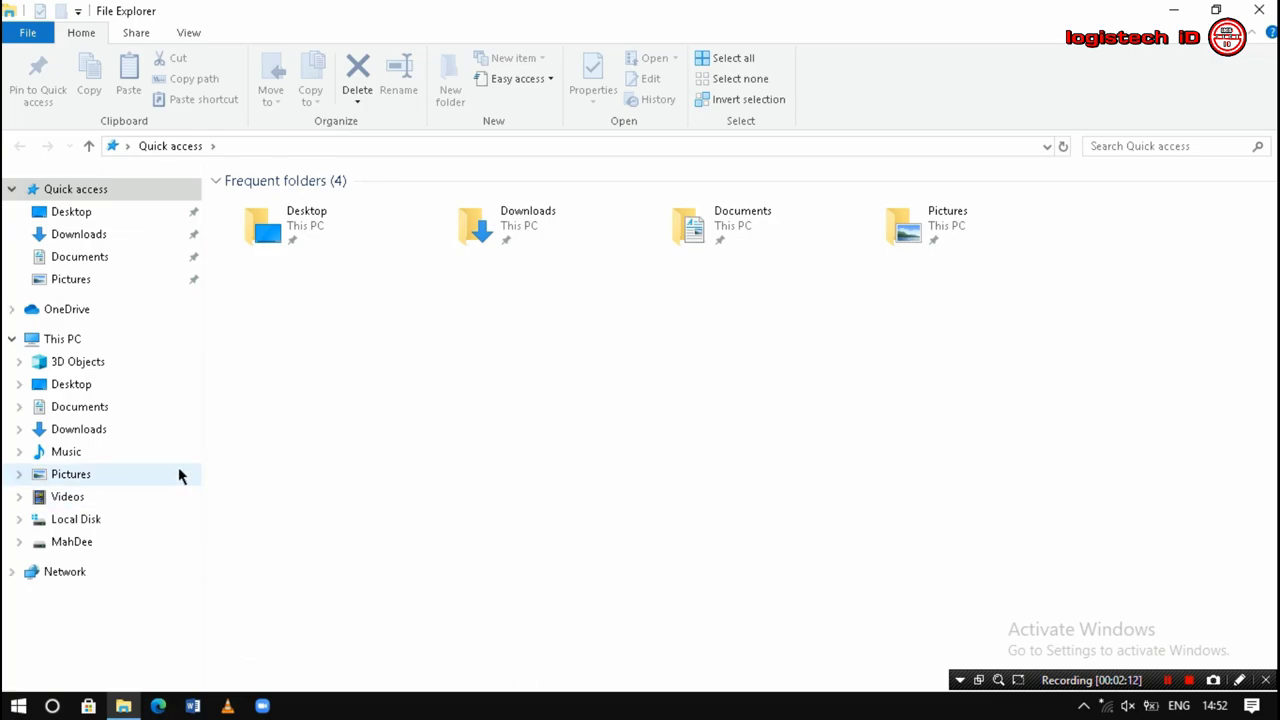
Step: Open the properties of This PC and bring up the performance settings within the advanced system settings
click(74, 341)
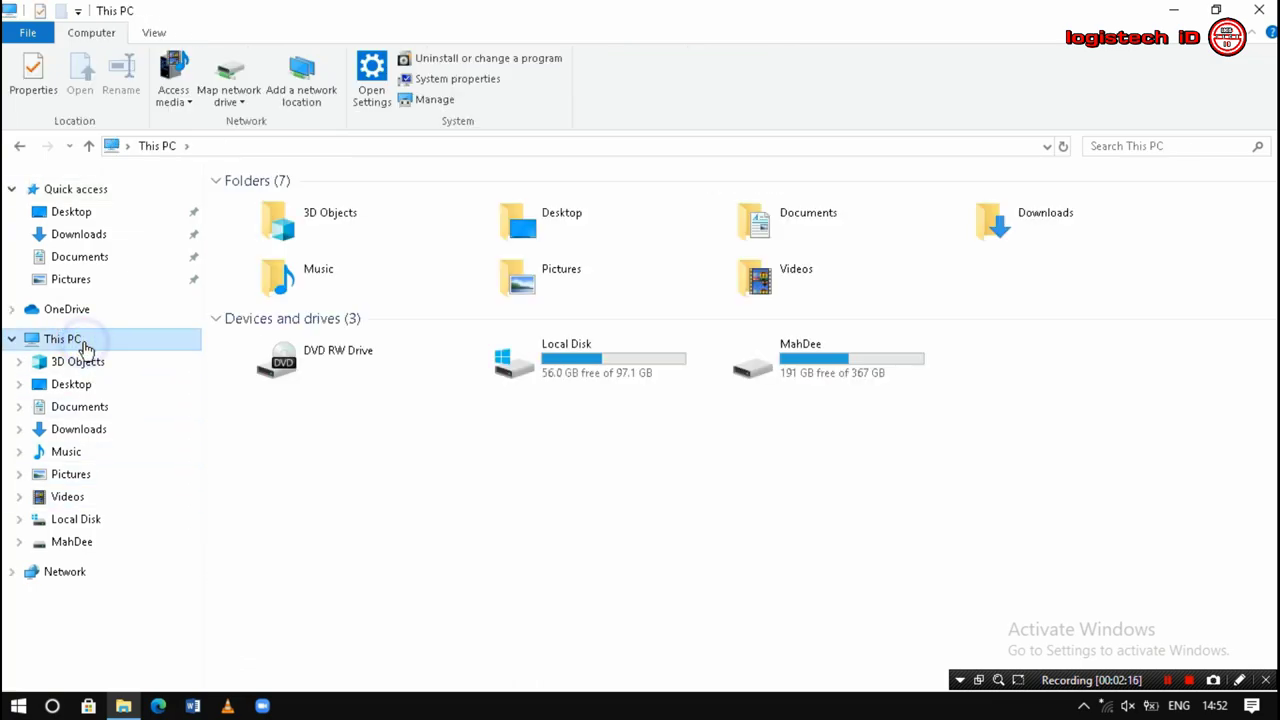
right_click(82, 347)
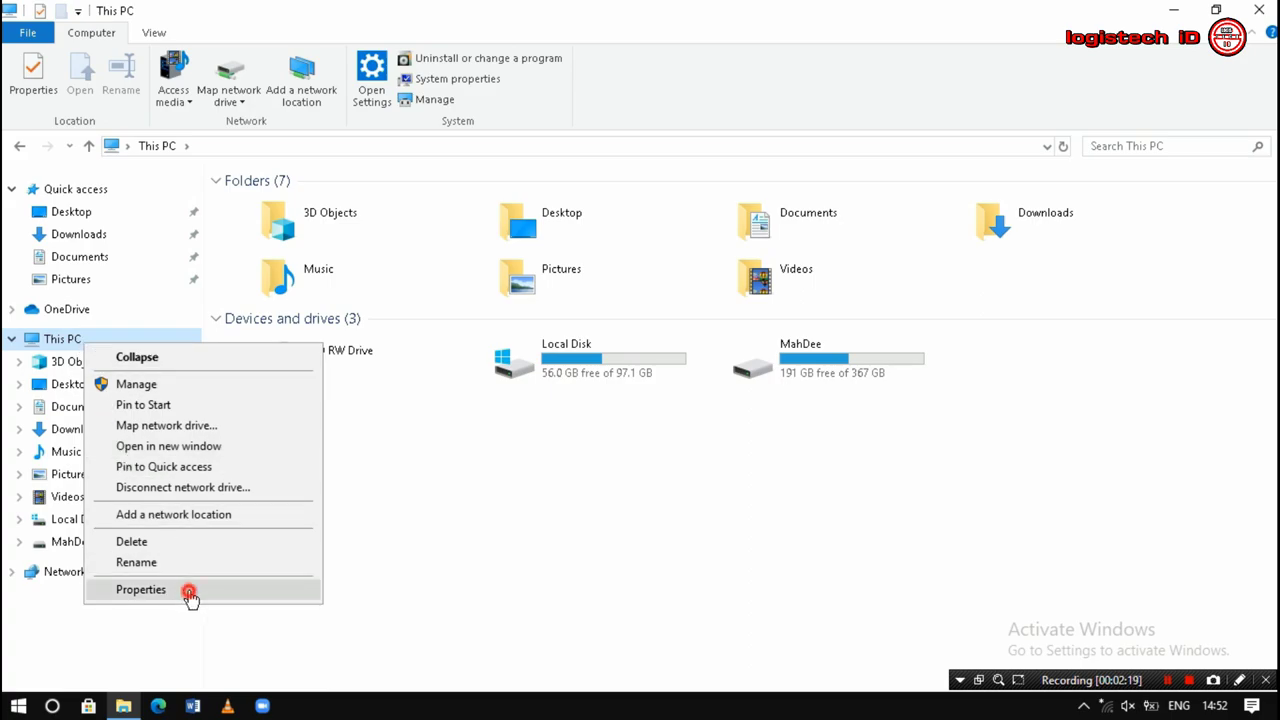
click(191, 595)
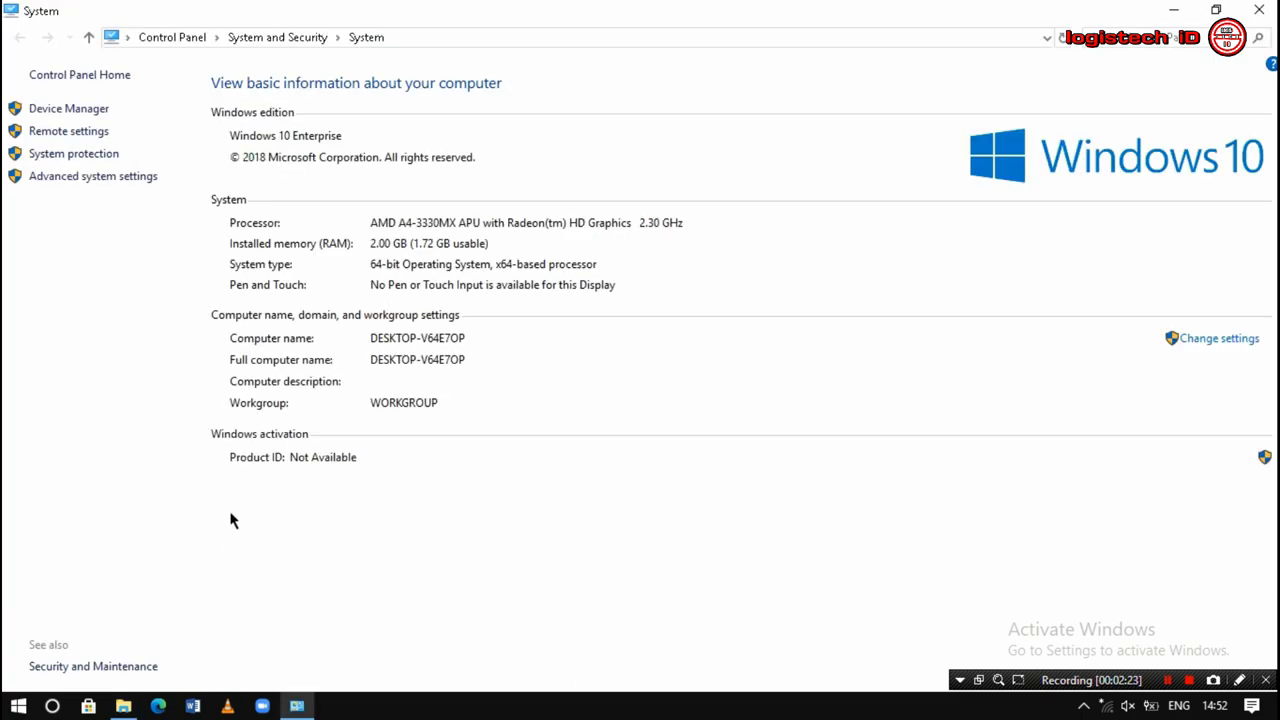
click(116, 186)
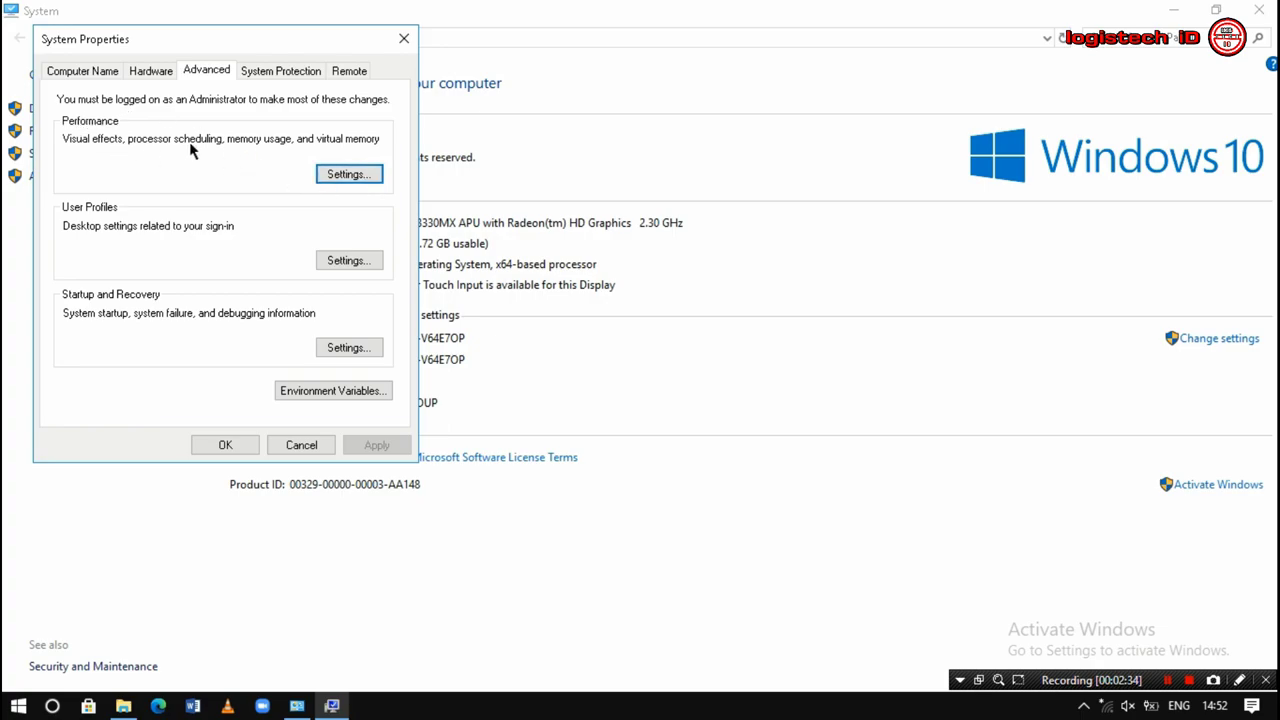
click(358, 174)
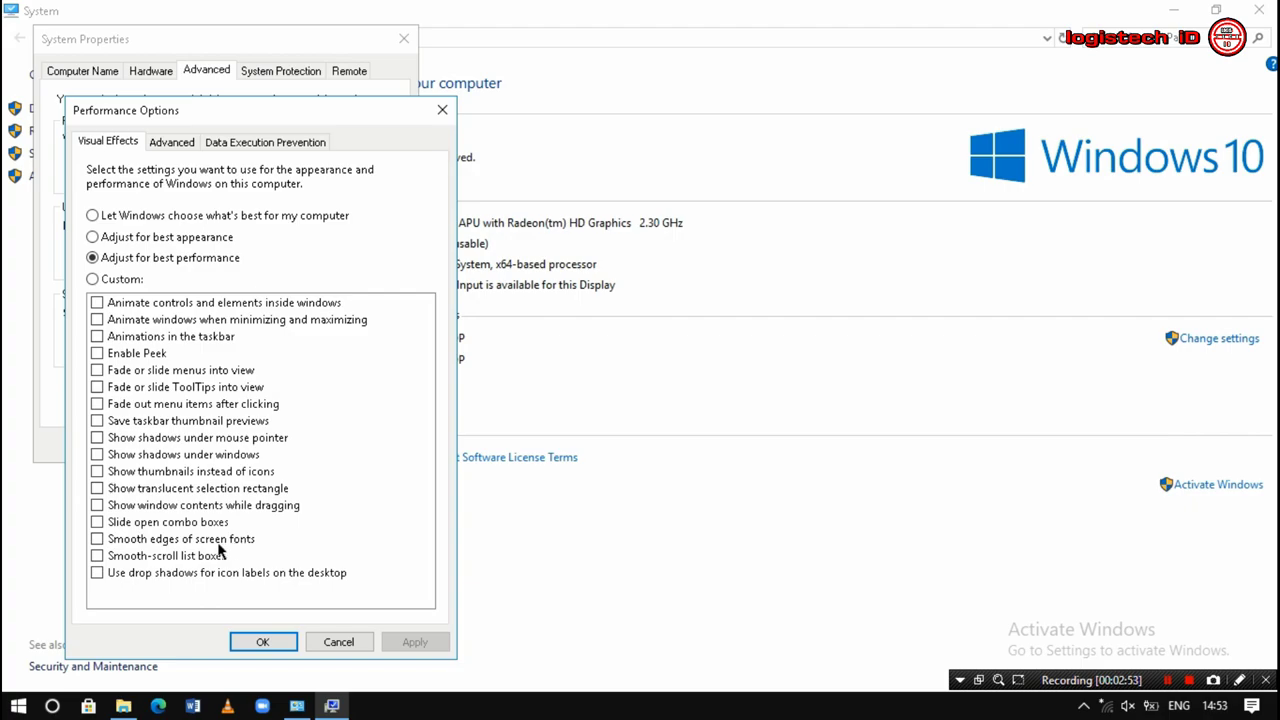
Step: Enable only "Smooth edges of screen fonts" as a custom visual effect, apply it, and close all system and explorer windows
click(98, 540)
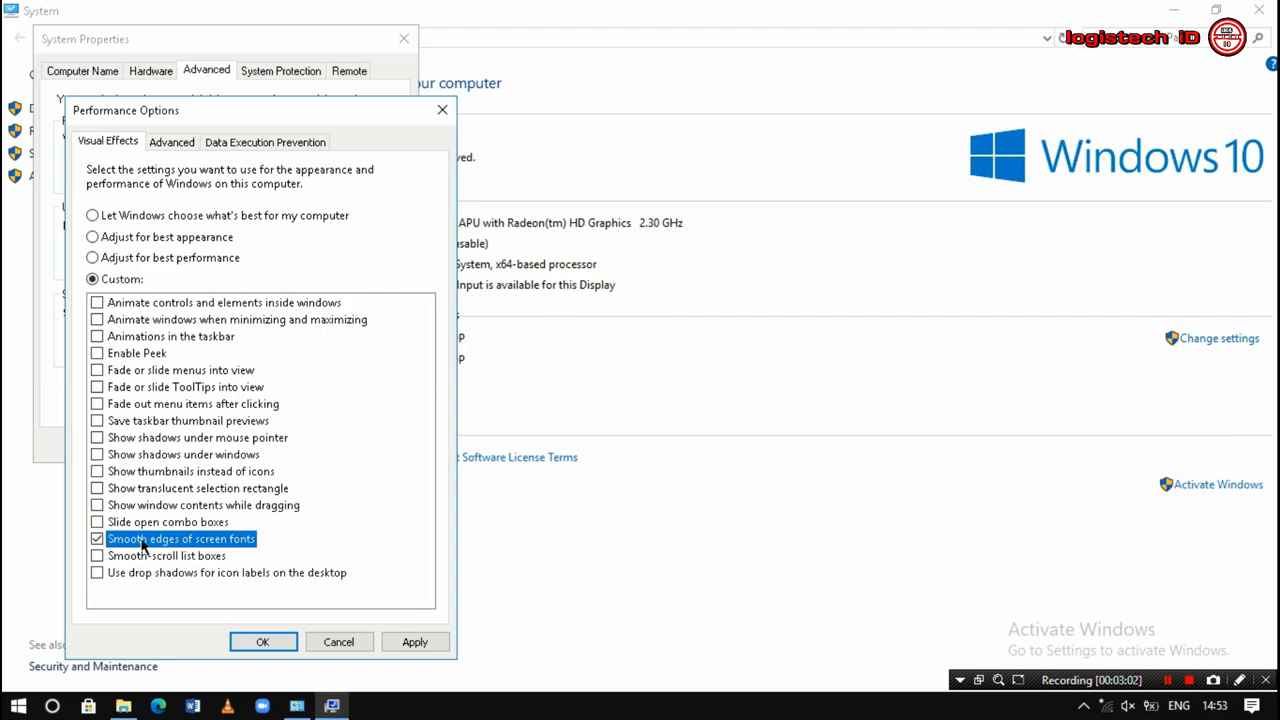
click(415, 642)
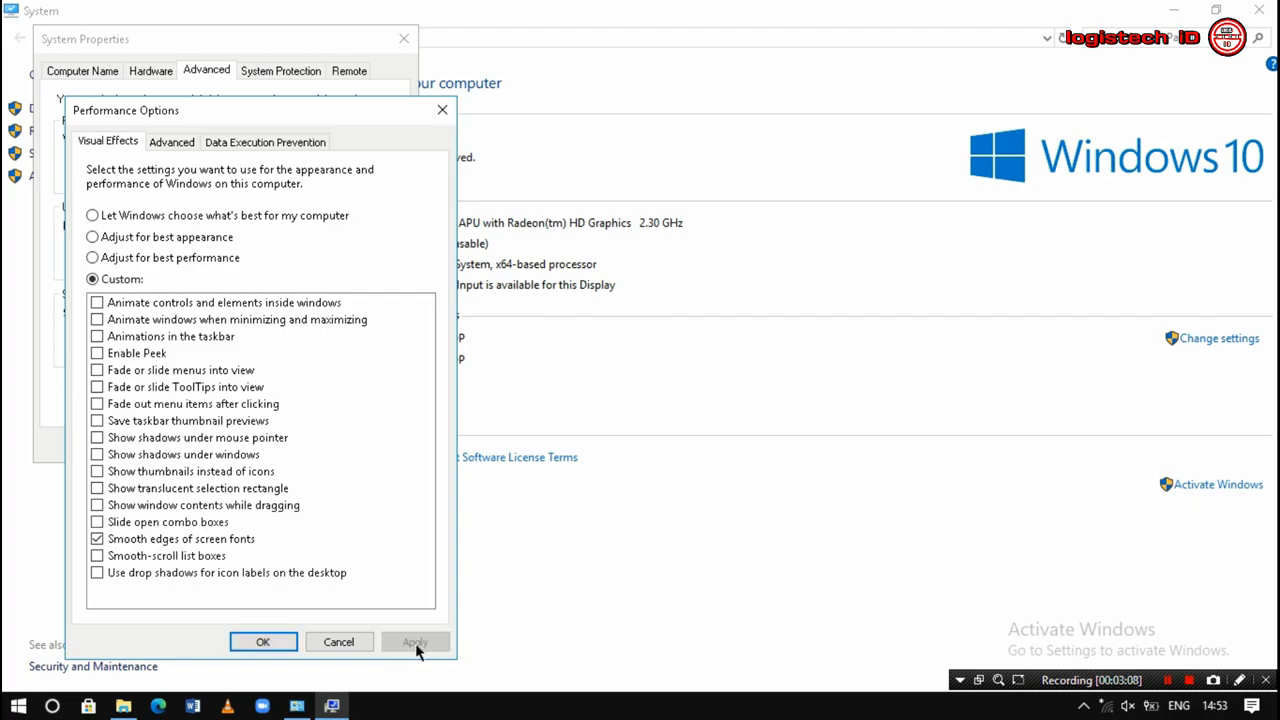
click(260, 643)
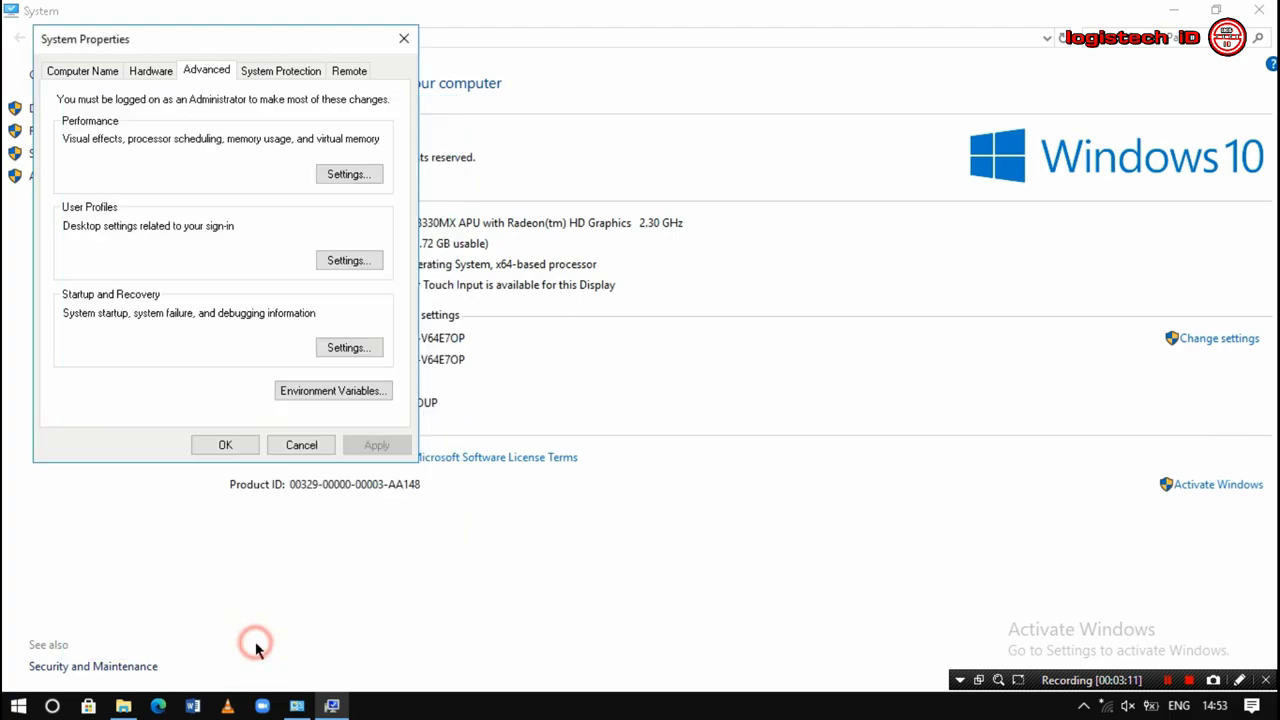
click(251, 452)
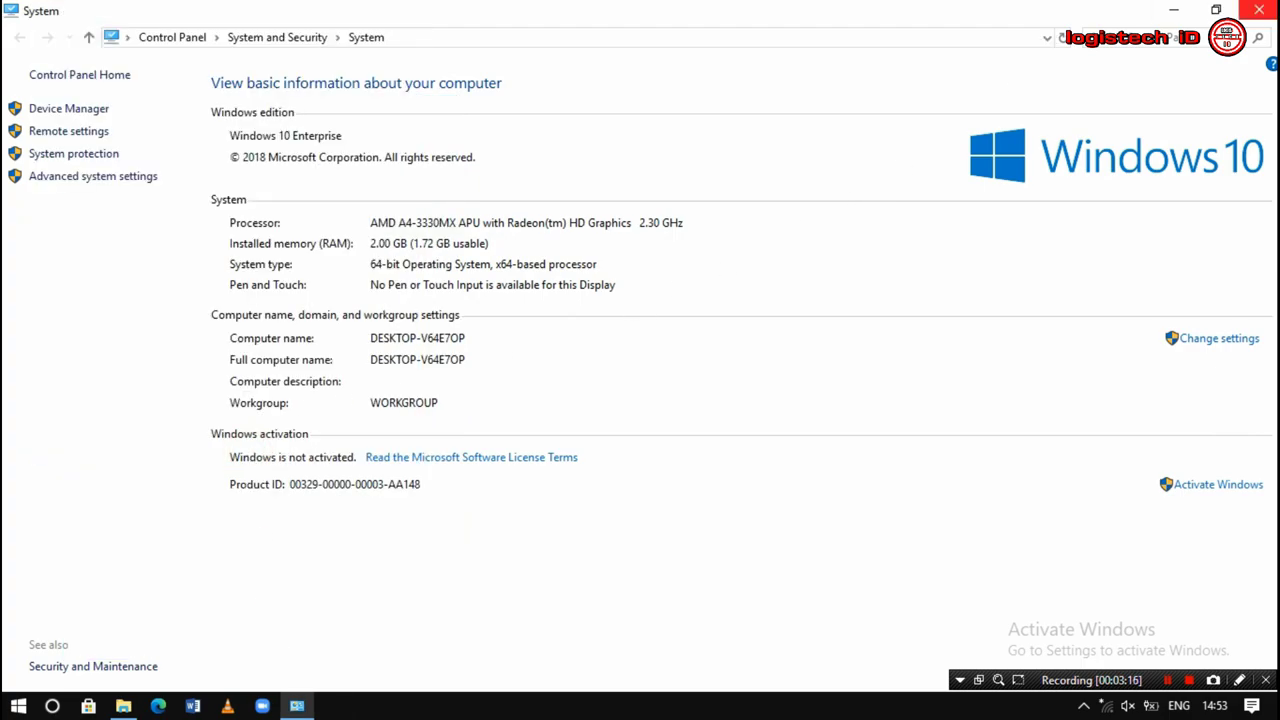
click(1258, 10)
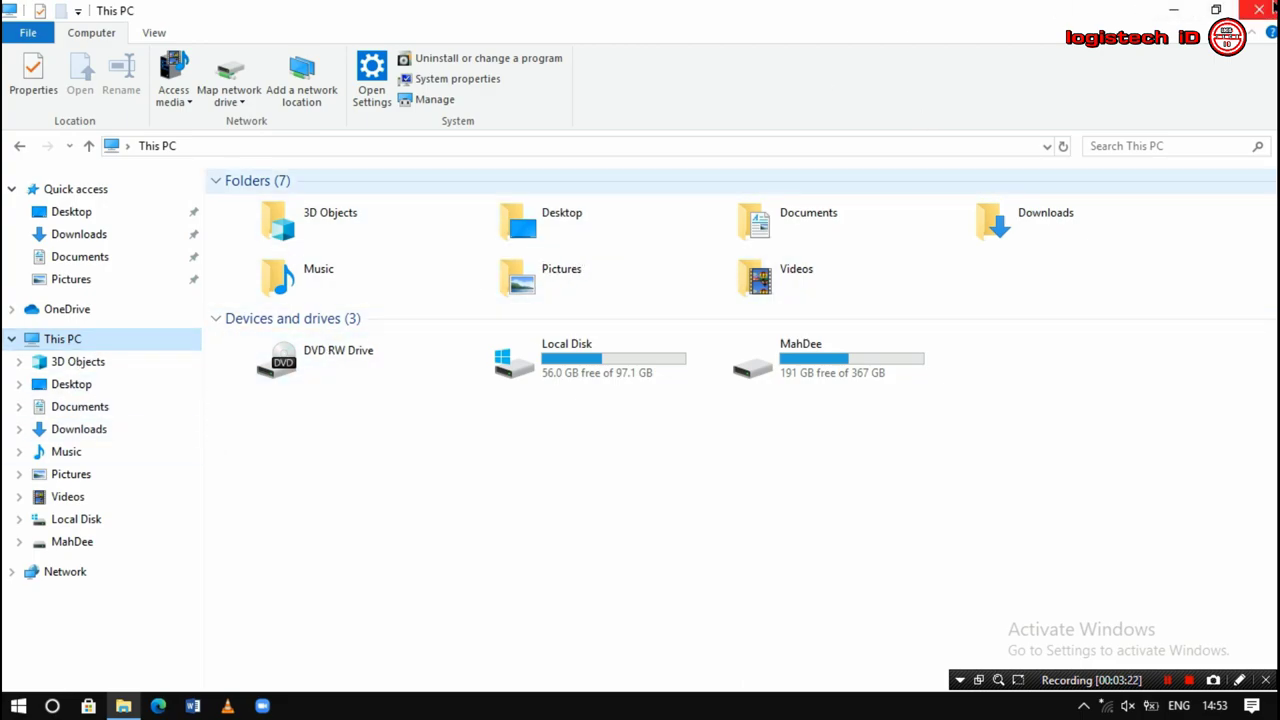
click(1258, 10)
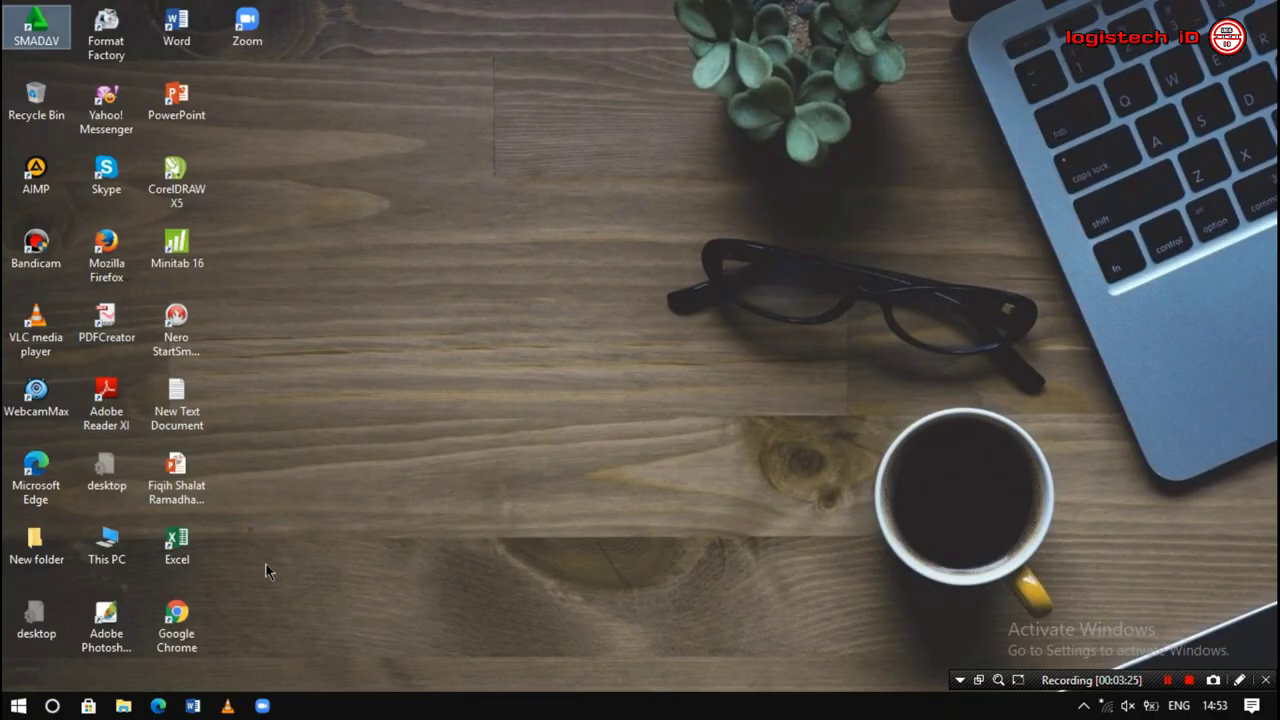
Step: Reopen the Control Panel, review the programs available for uninstalling, and close it
key(super+r)
key(Escape)
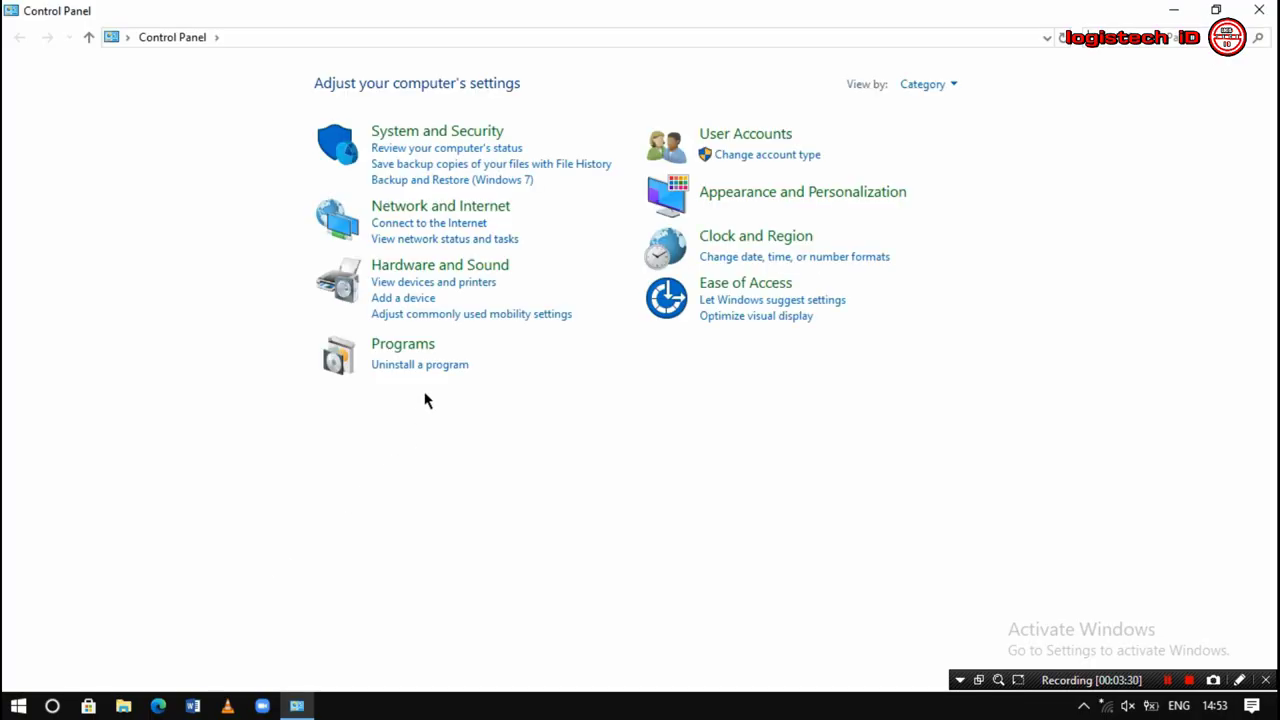
click(438, 367)
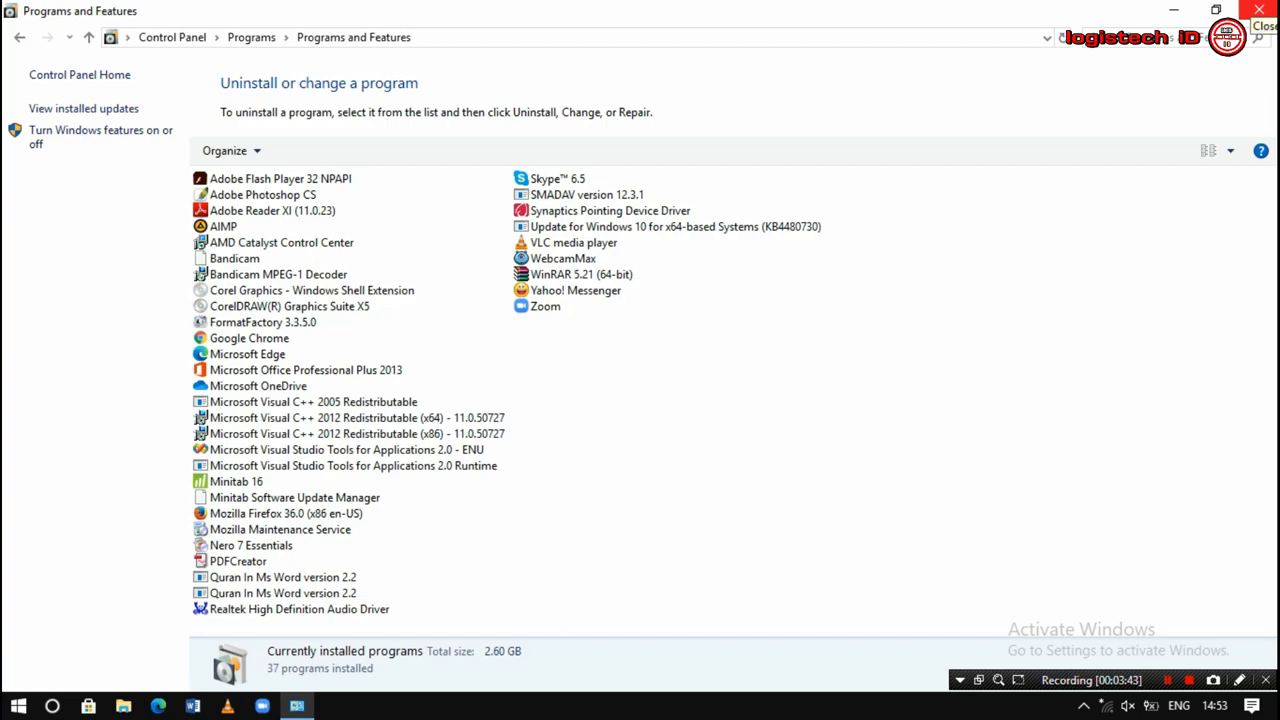
click(1258, 10)
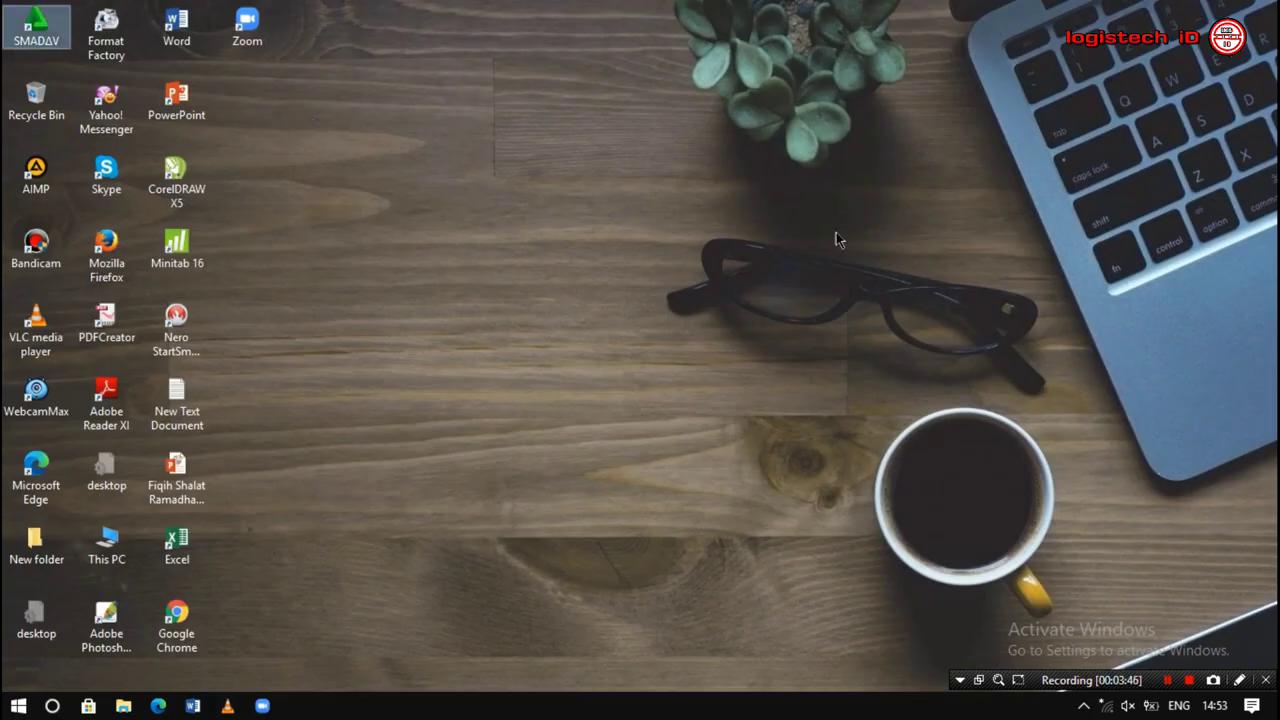